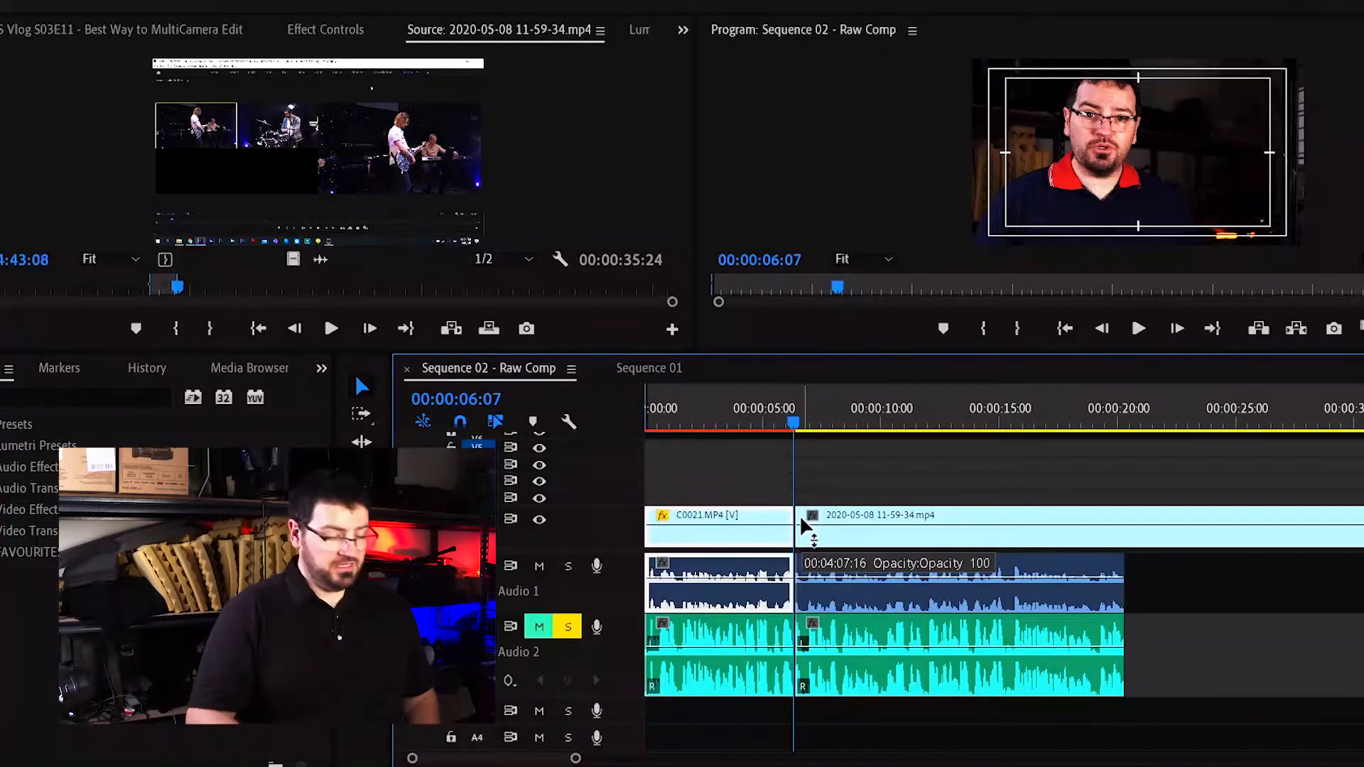
key(ctrl+z)
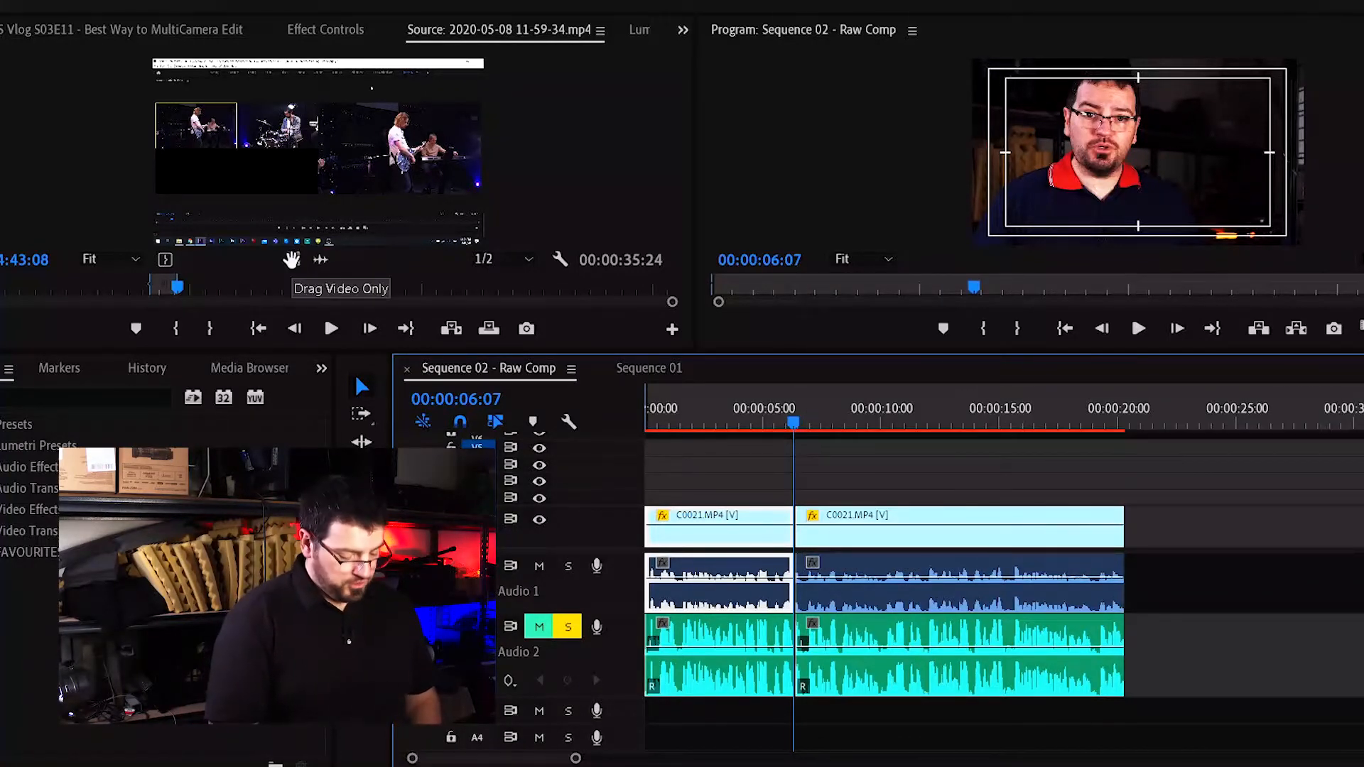
drag(291, 260, 785, 494)
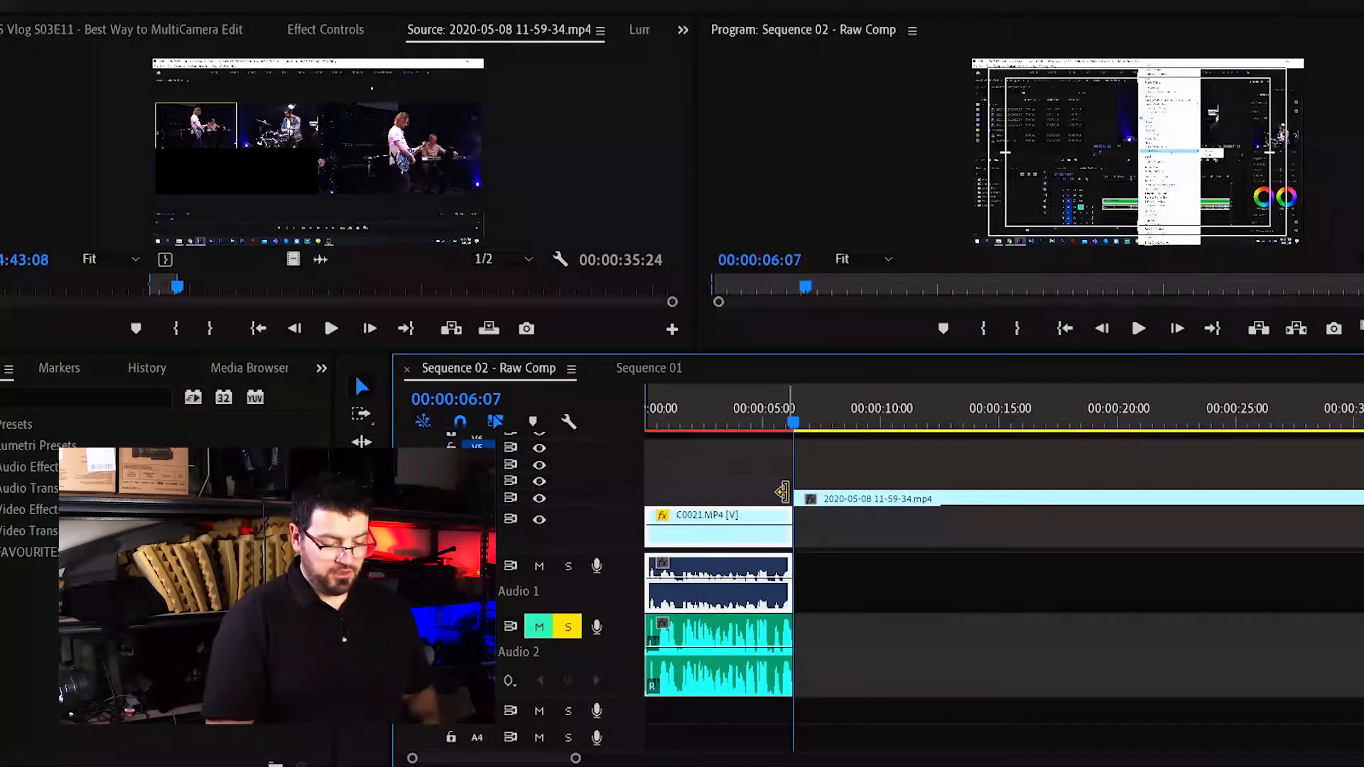
Unlink the C0021 clip near 45 seconds and move its video, then undo both changes.
key(backslash)
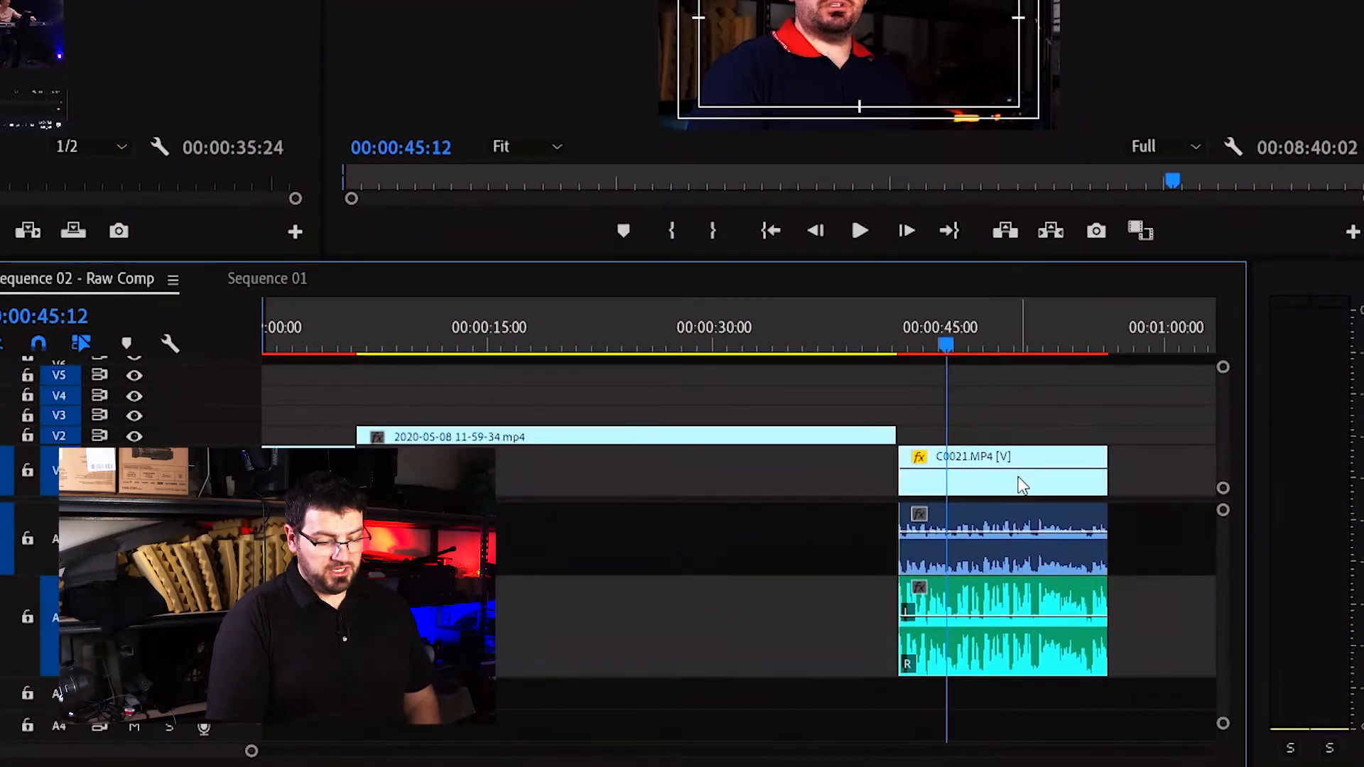
mouse_move(1009, 481)
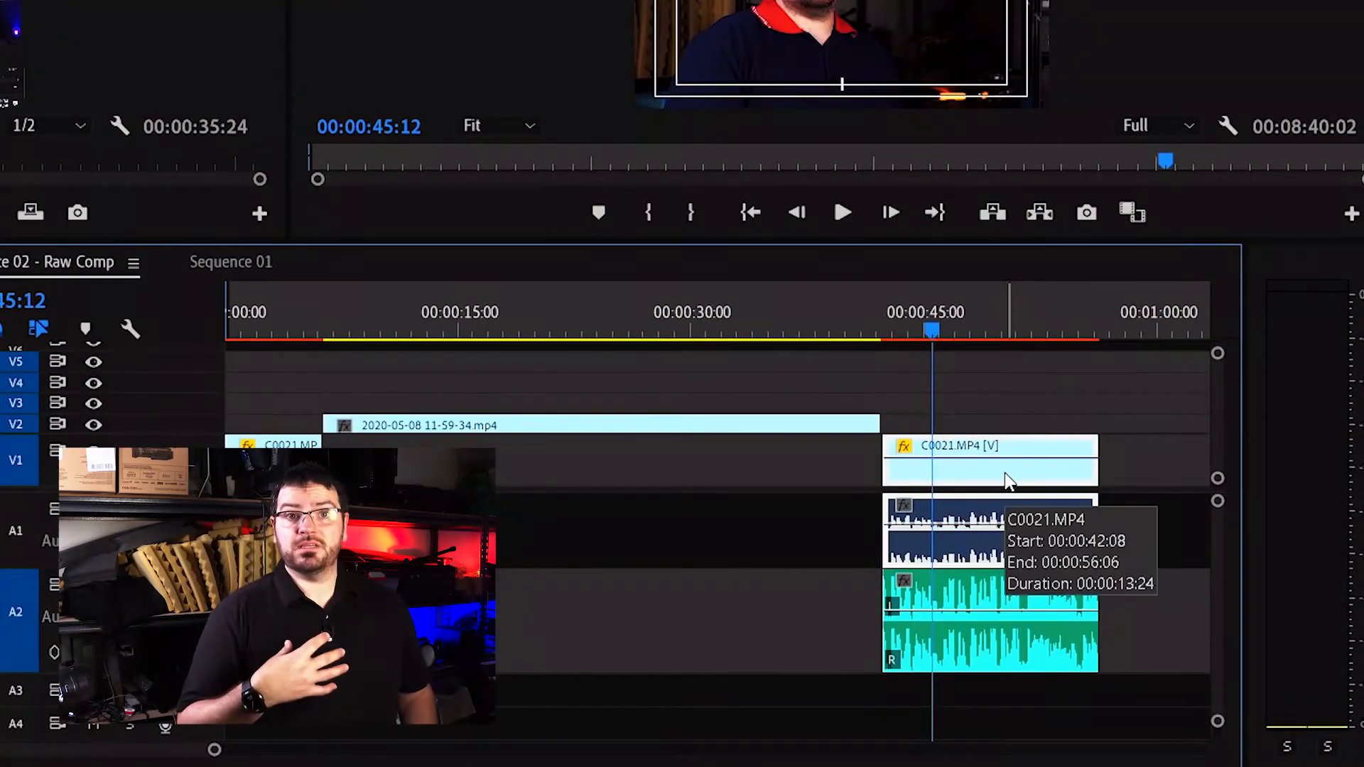
right_click(1009, 482)
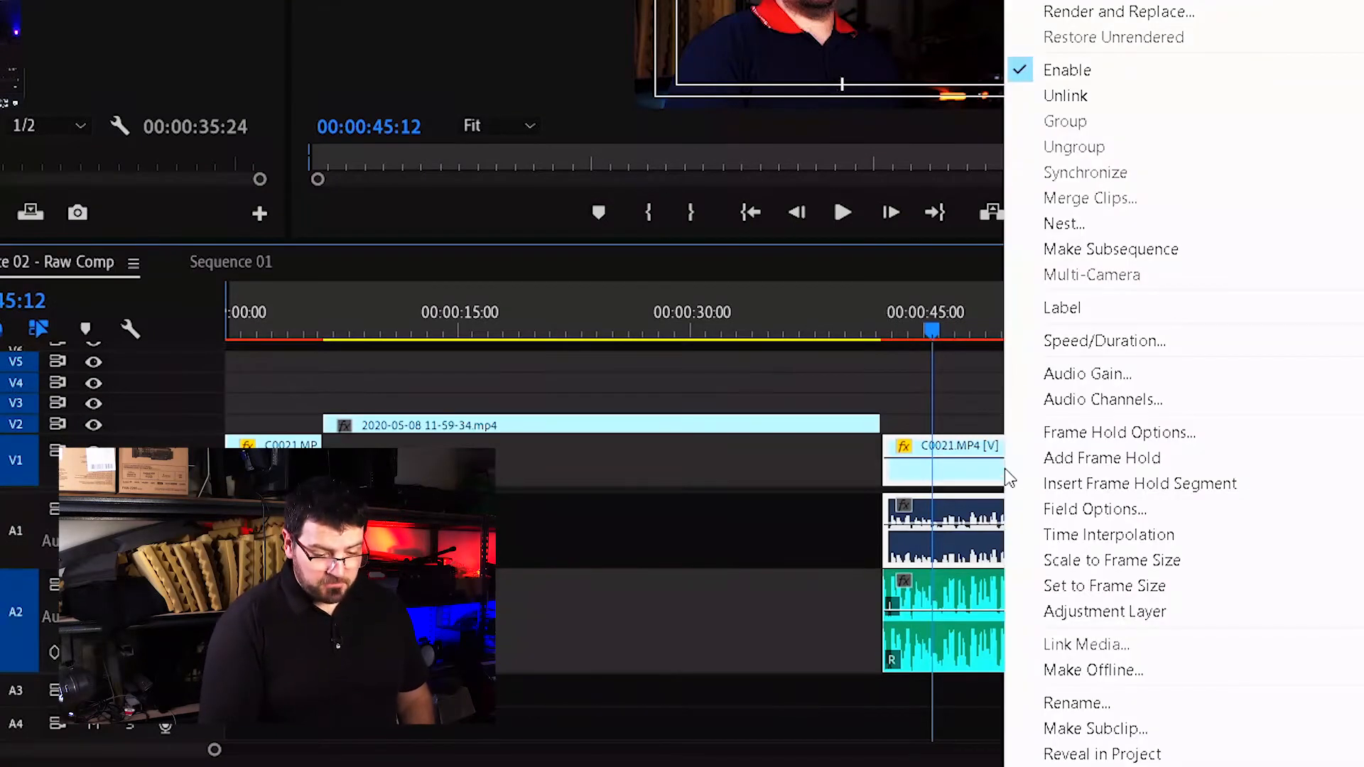
click(1079, 103)
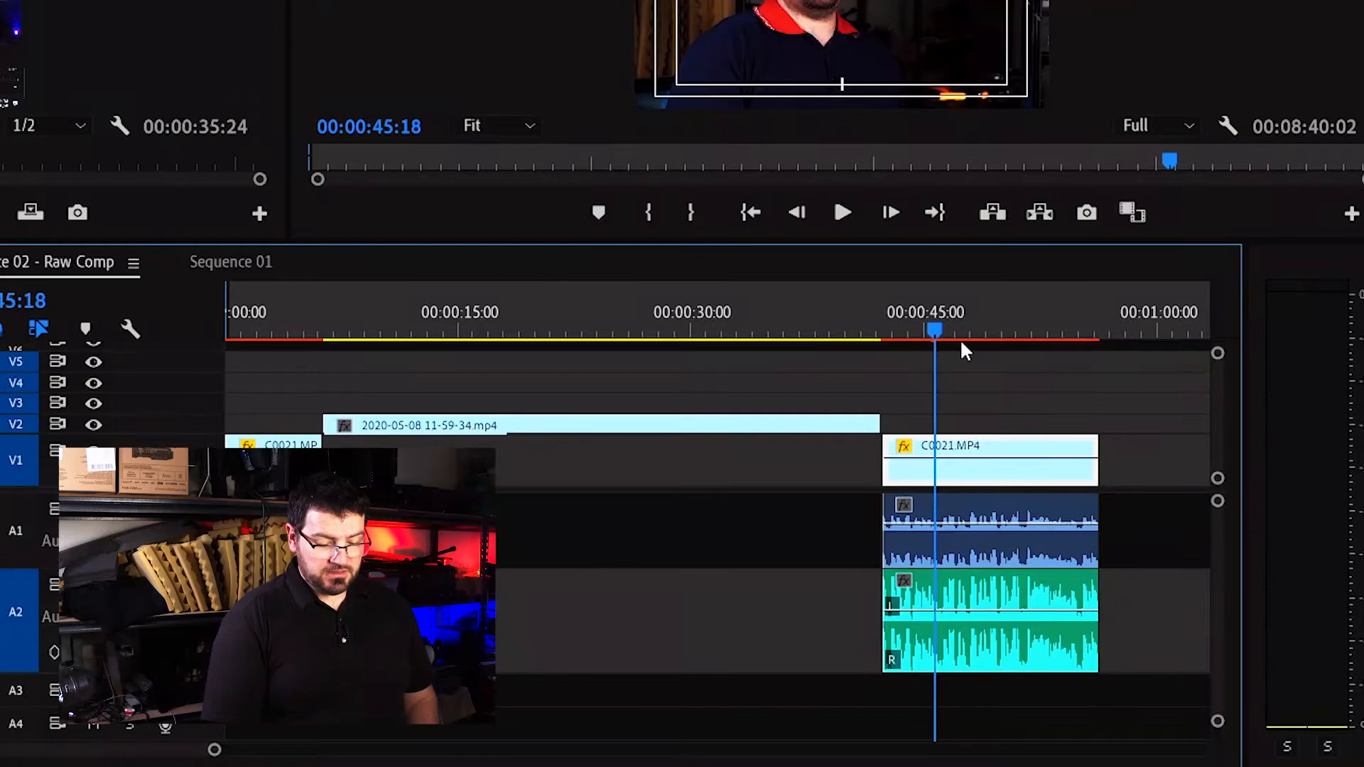
click(1015, 506)
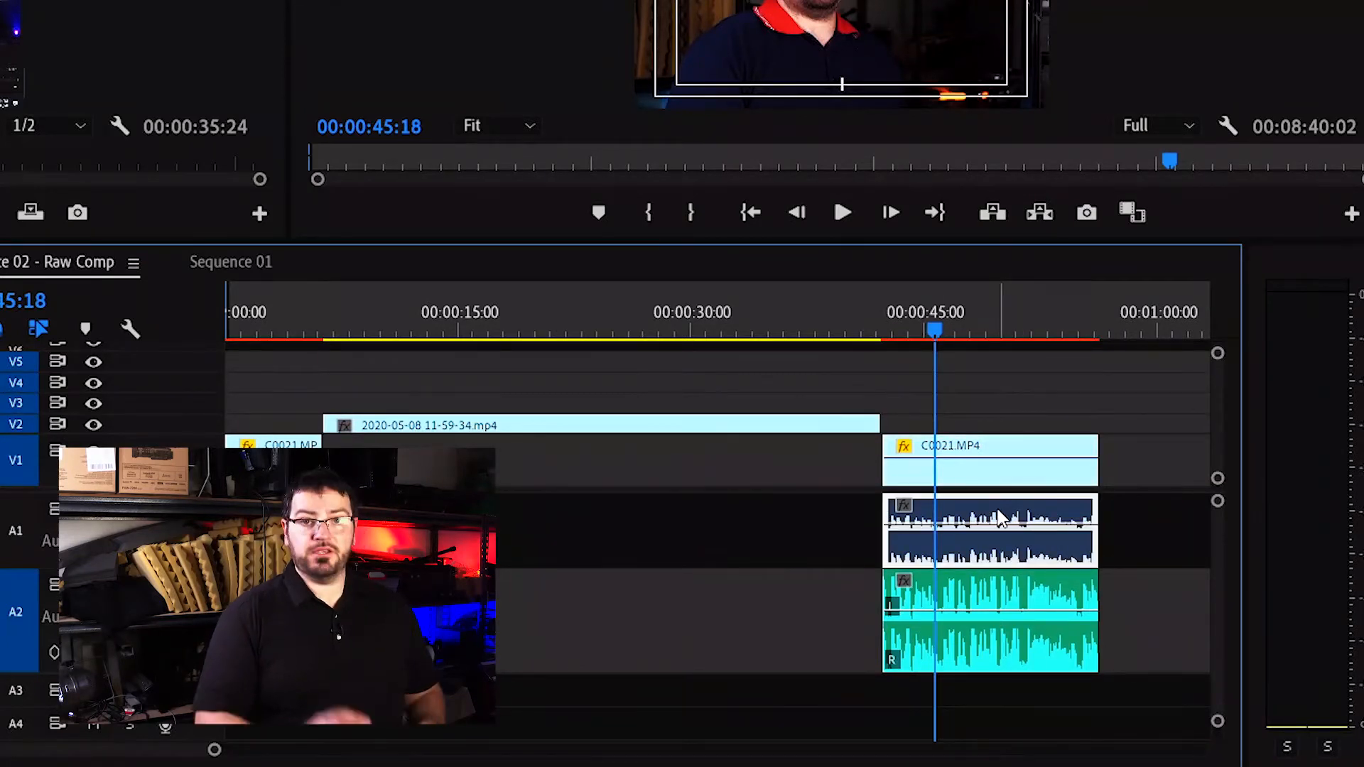
drag(990, 453, 1046, 511)
key(ctrl+z)
key(ctrl+z)
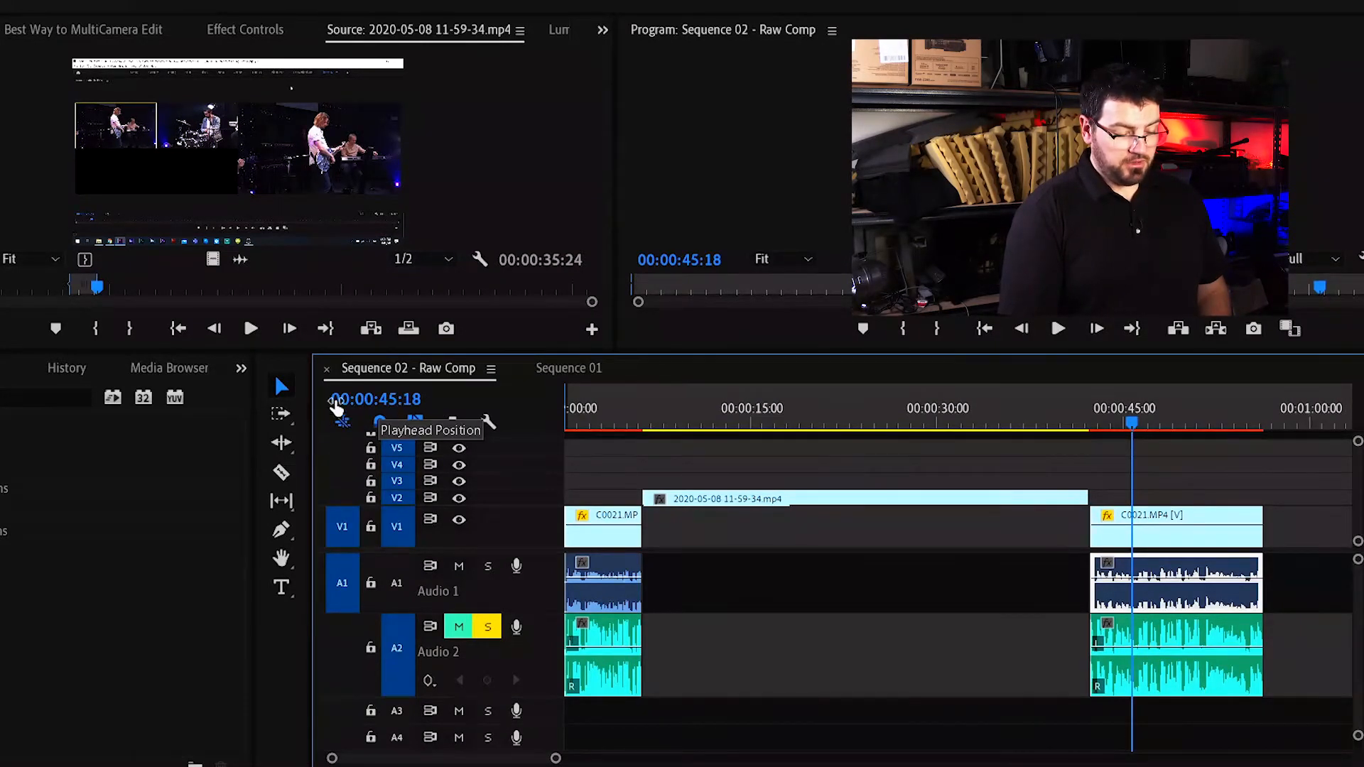
Turn off Linked Selection for the timeline.
click(412, 425)
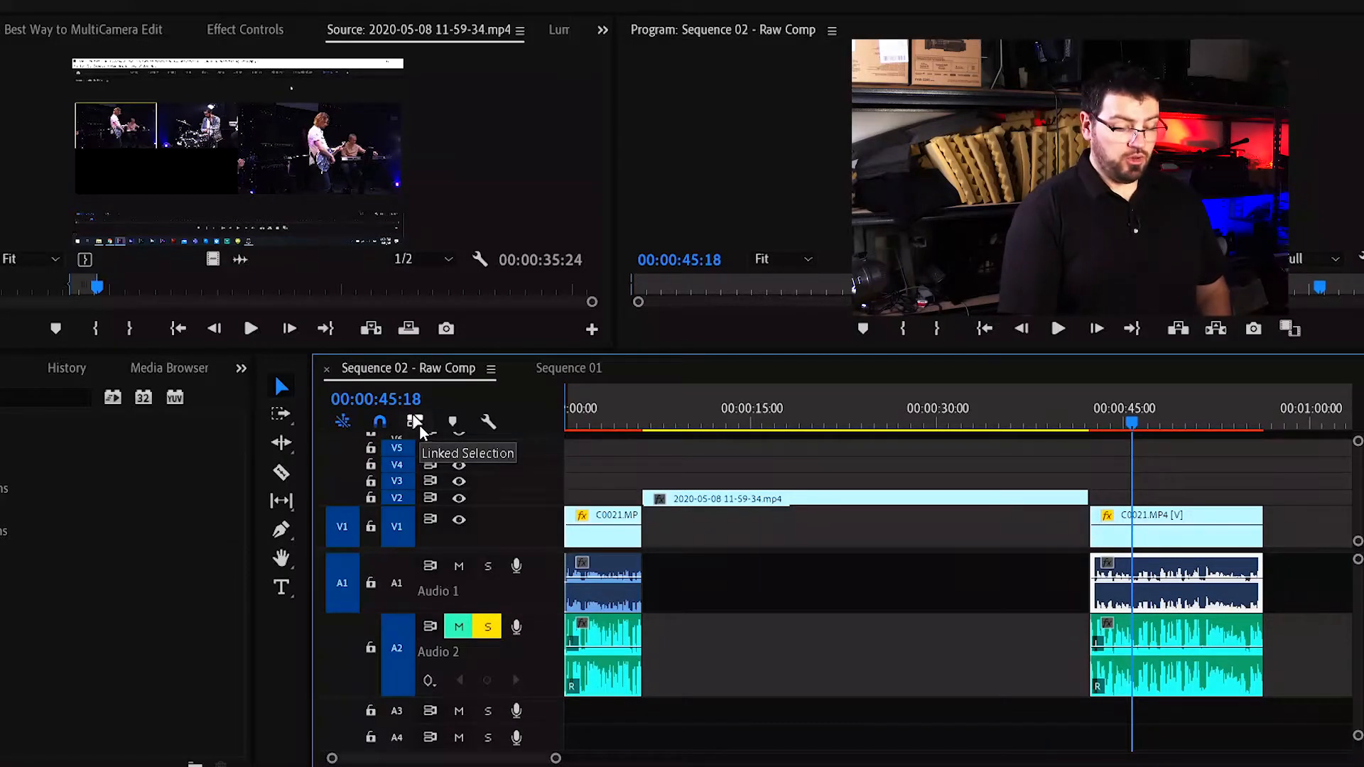
drag(1203, 512, 1089, 553)
key(Escape)
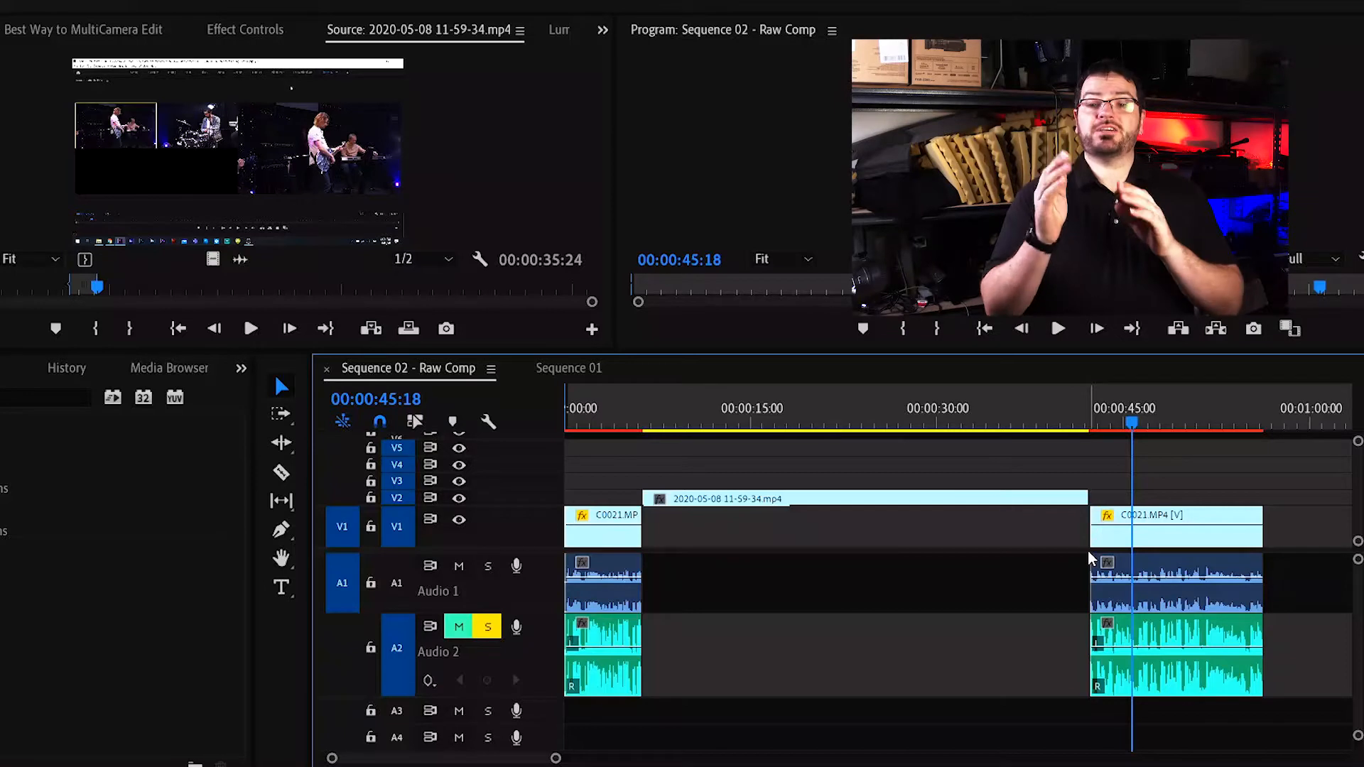
Slide the C0021 video clip and its audio clips separately so they are offset from each other.
drag(1092, 534, 1105, 535)
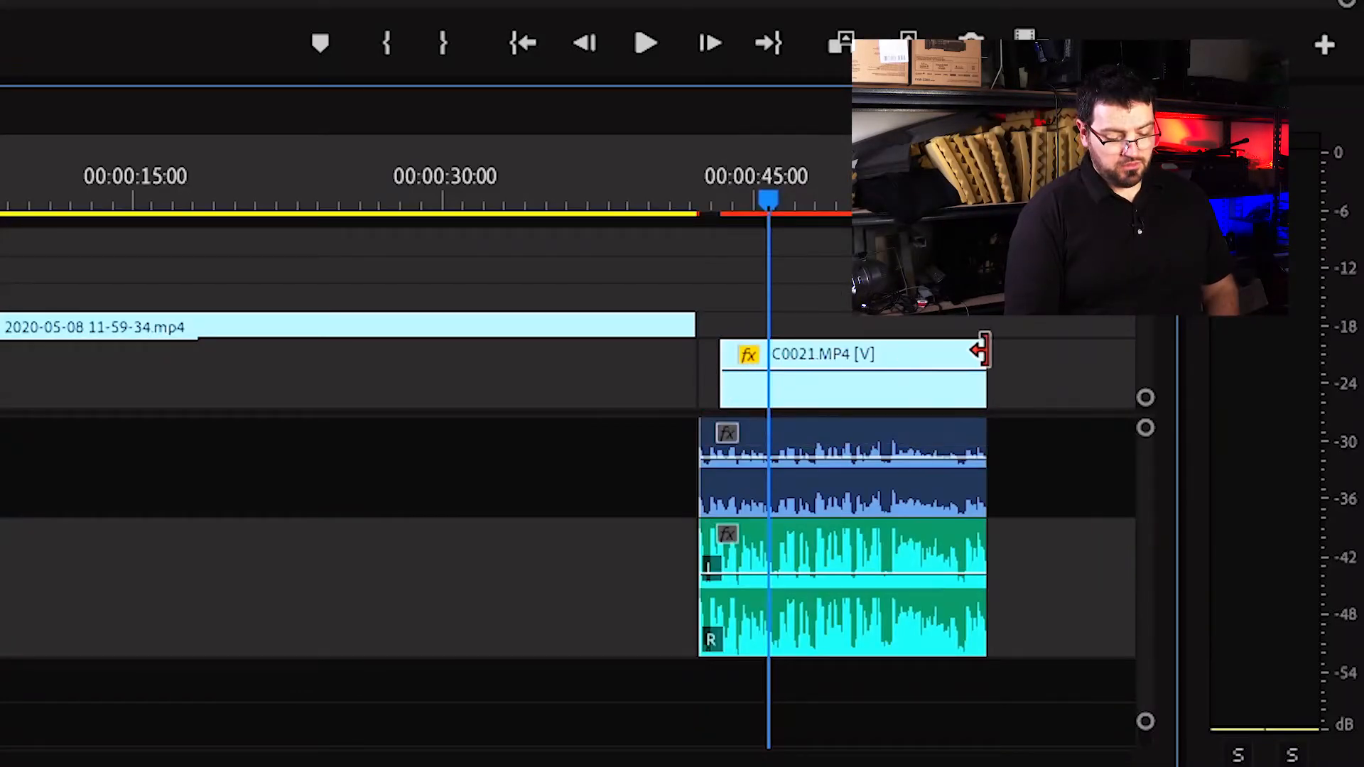
drag(981, 350, 1033, 349)
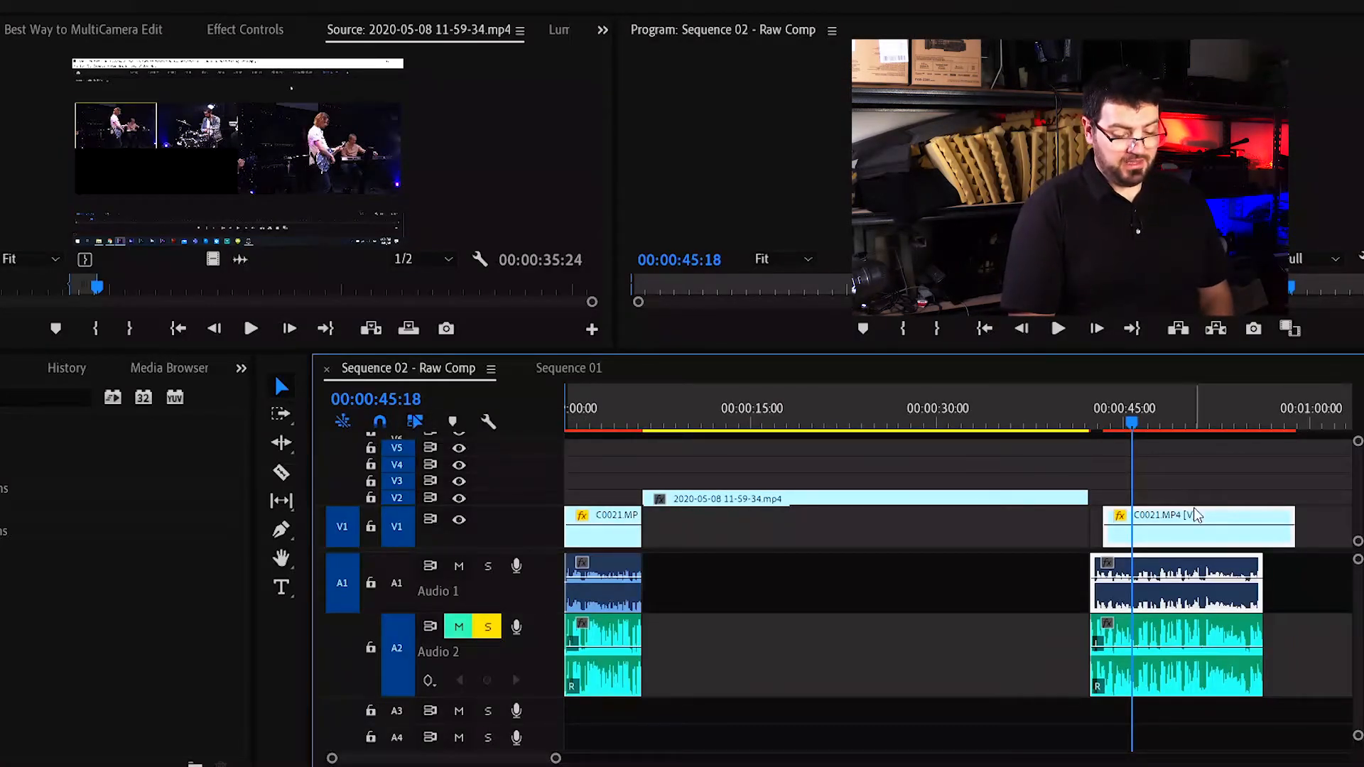
drag(1188, 545, 1149, 572)
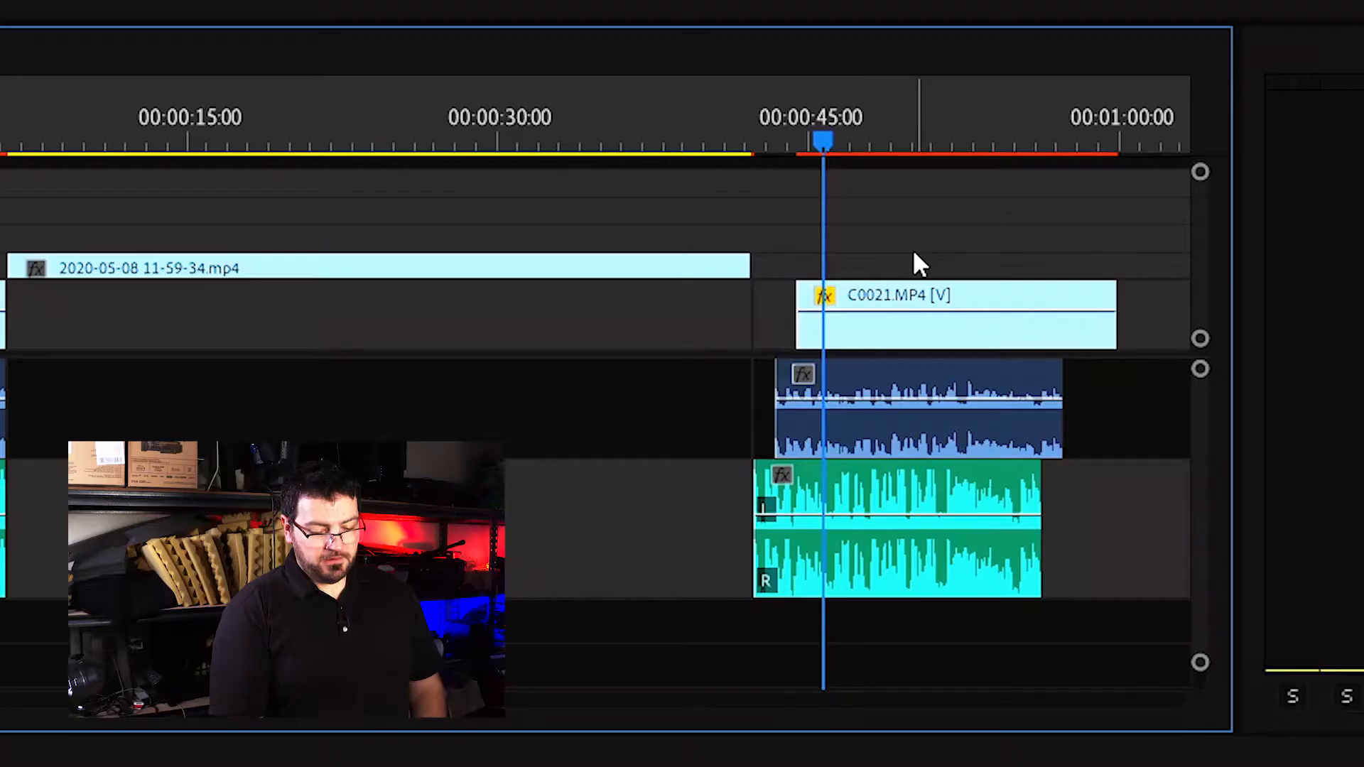
Select the C0021 video clip and nudge it up and down between video tracks, ending on V1.
click(923, 287)
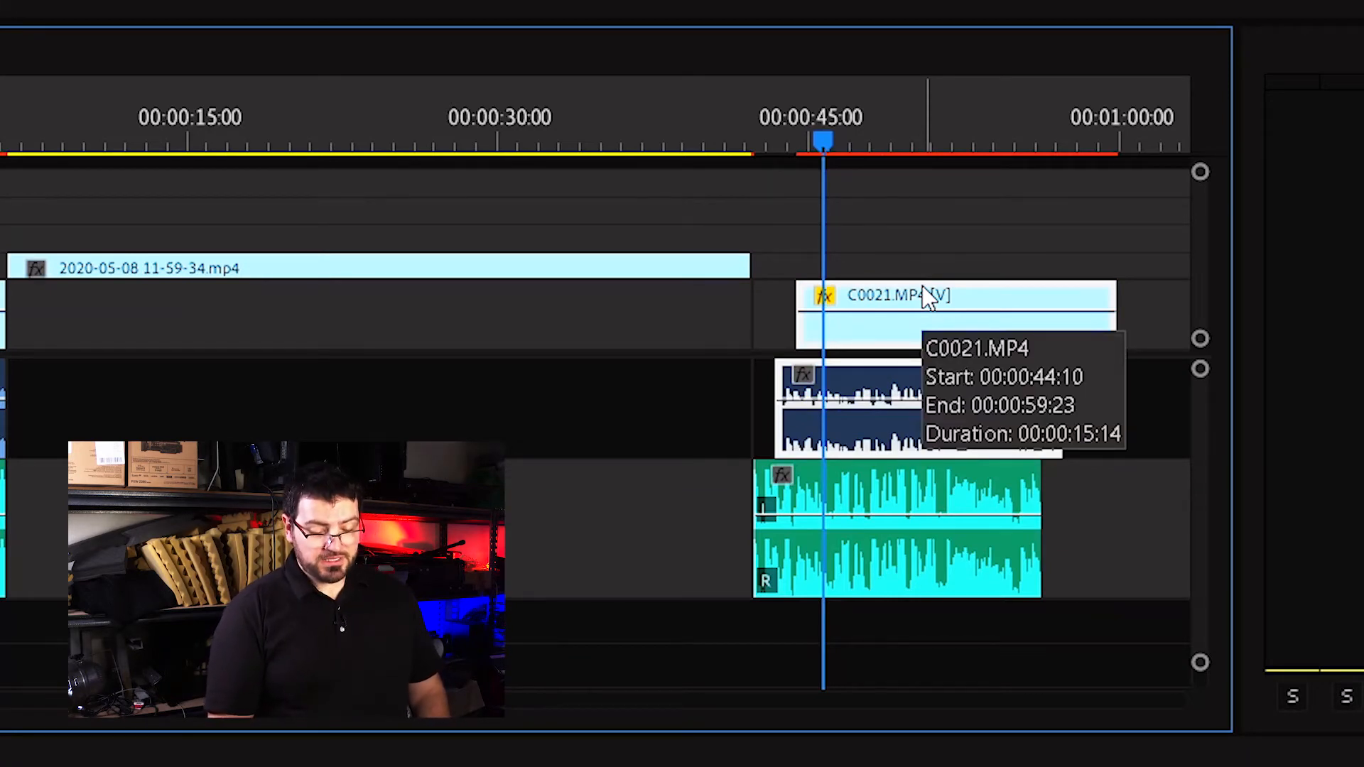
key(alt+Up)
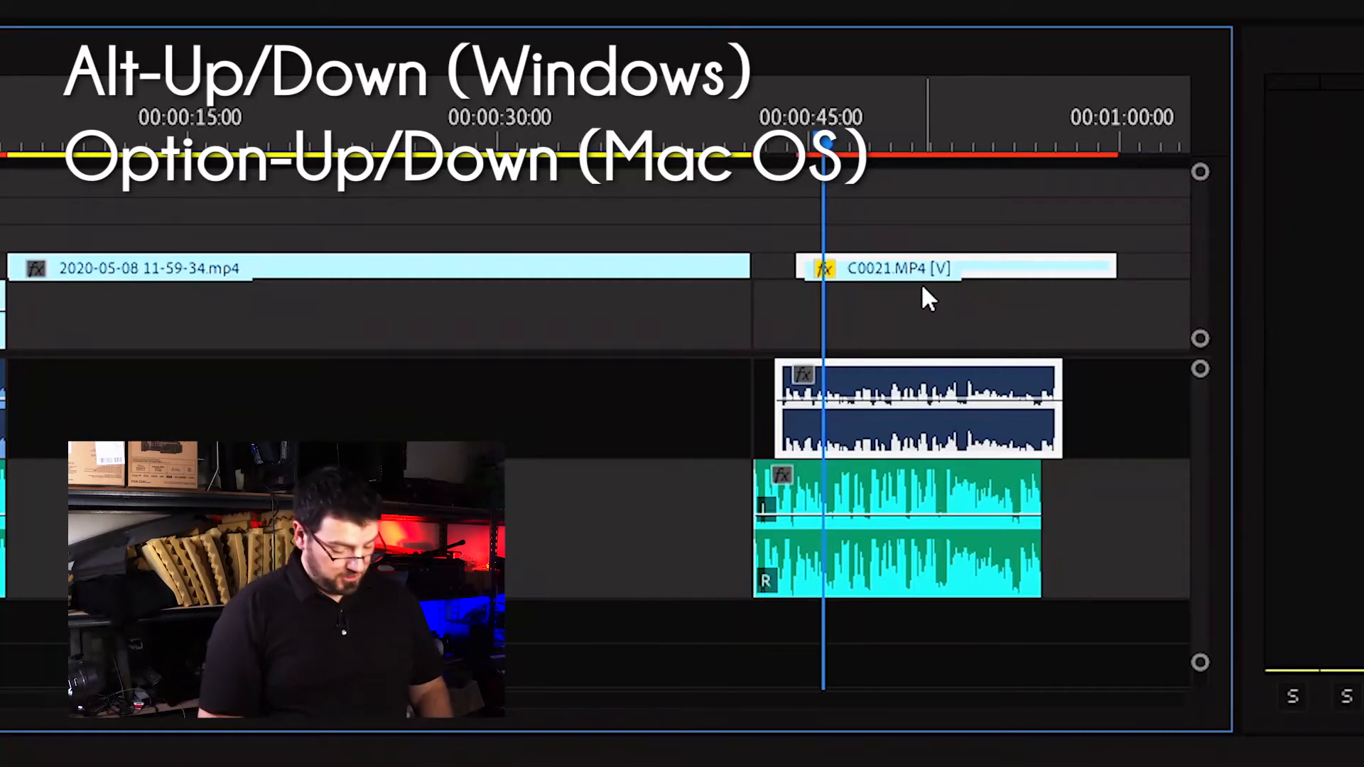
key(alt+Down)
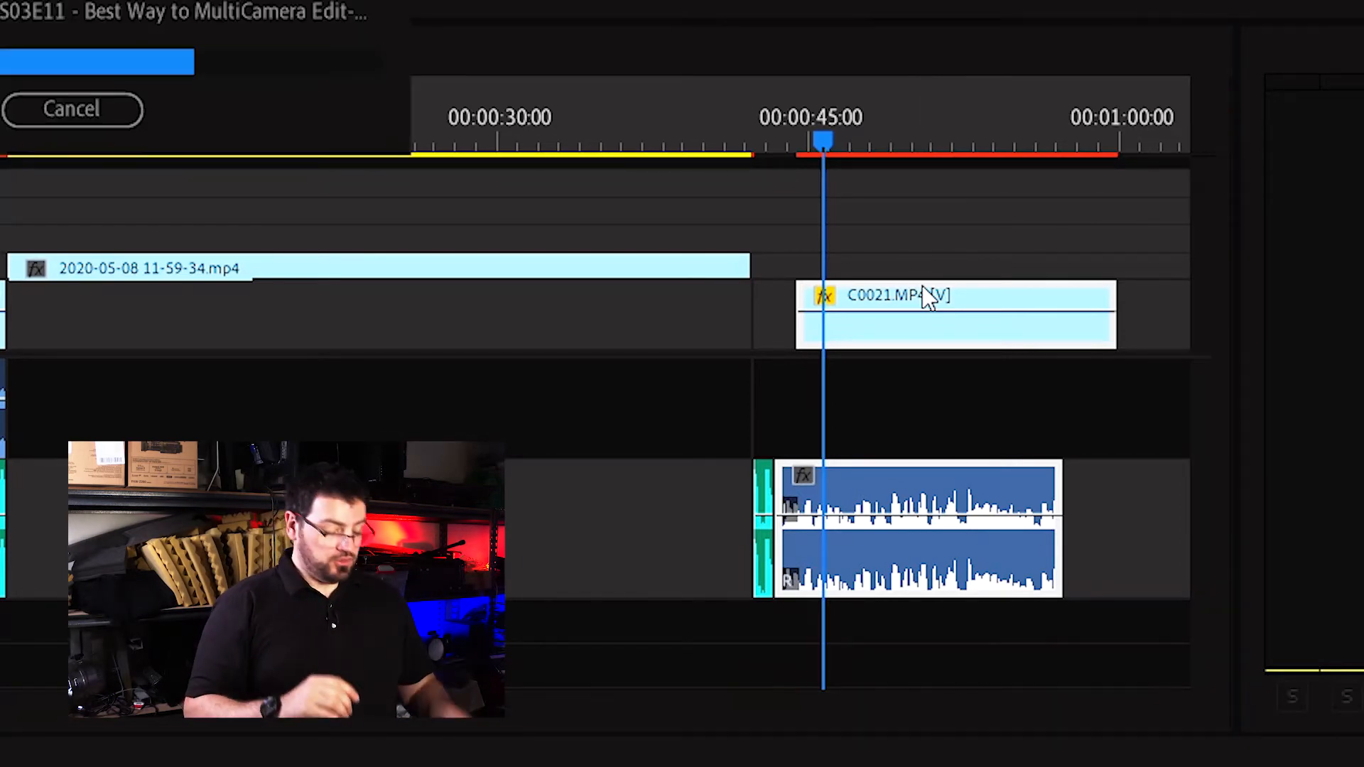
mouse_move(923, 288)
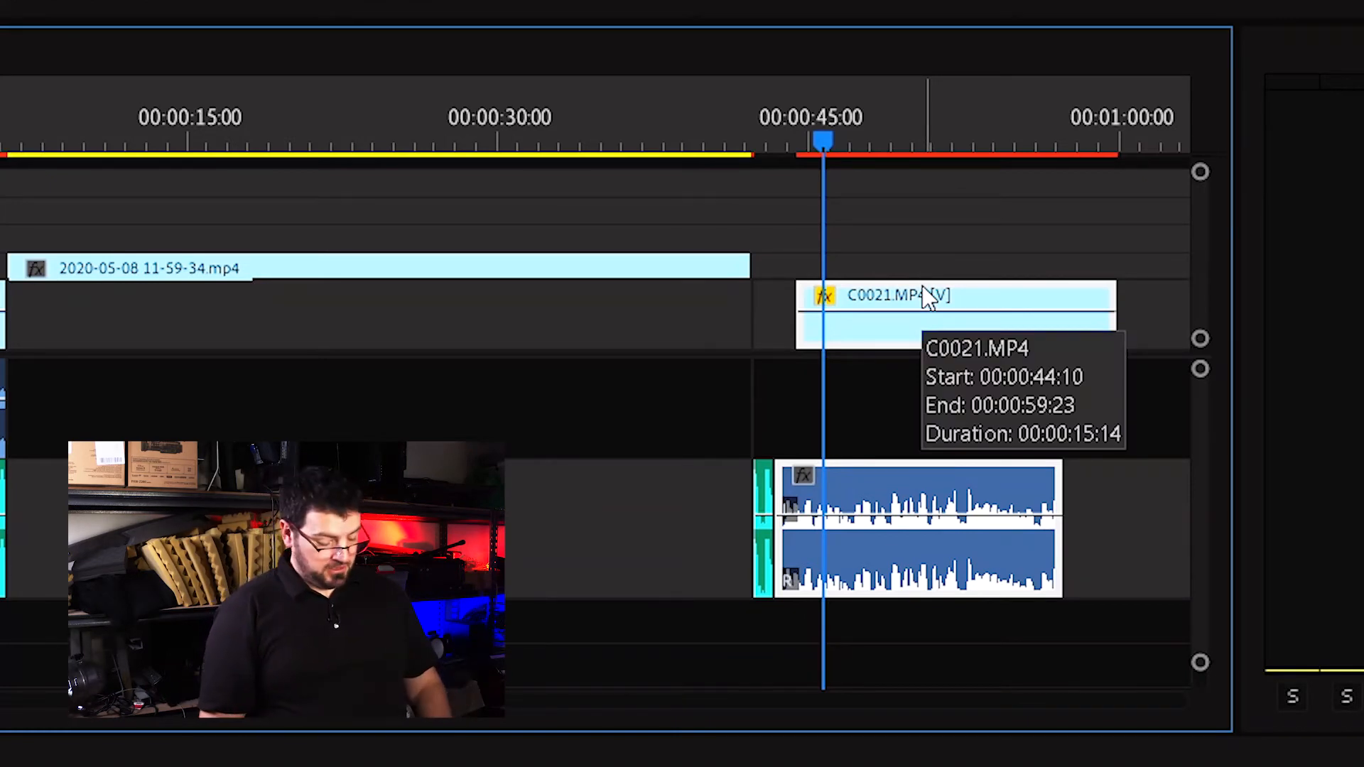
key(alt+Up)
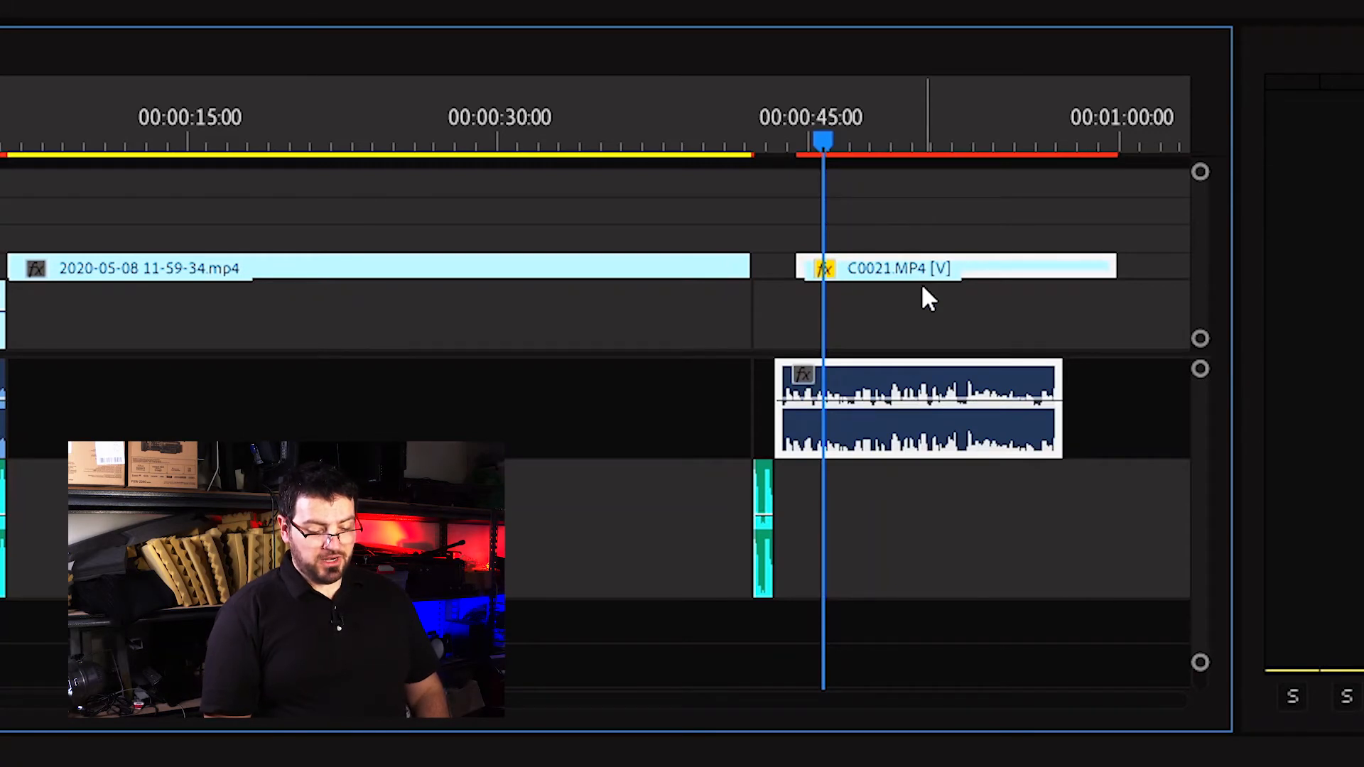
key(alt+Up)
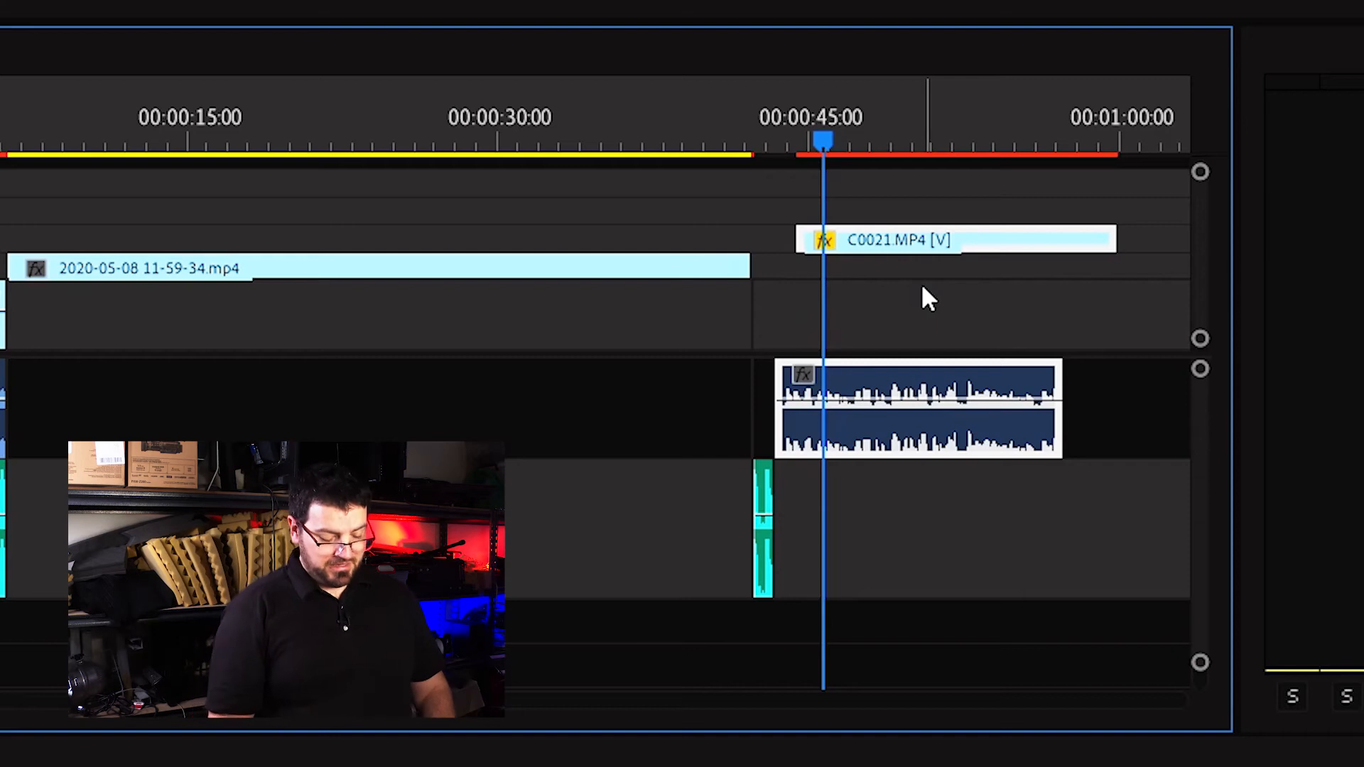
key(alt+Down)
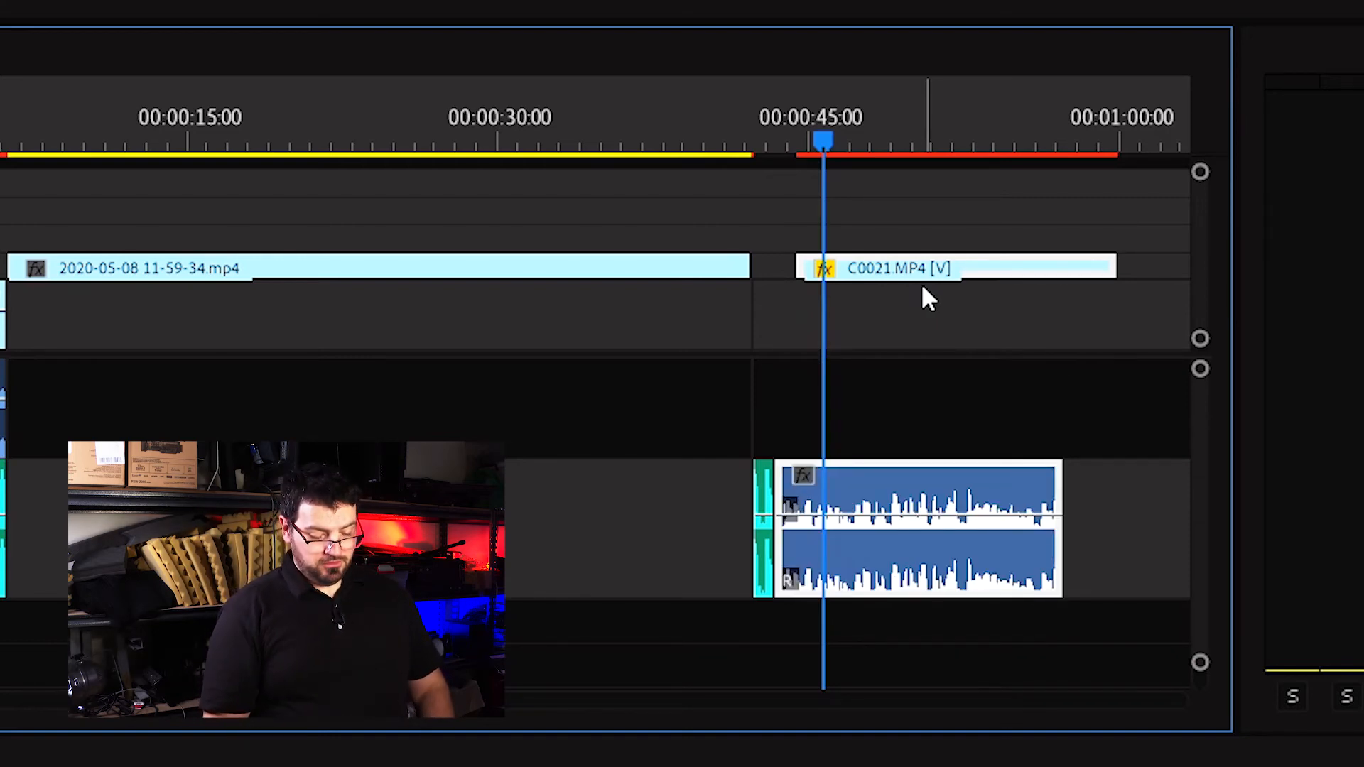
key(alt+Down)
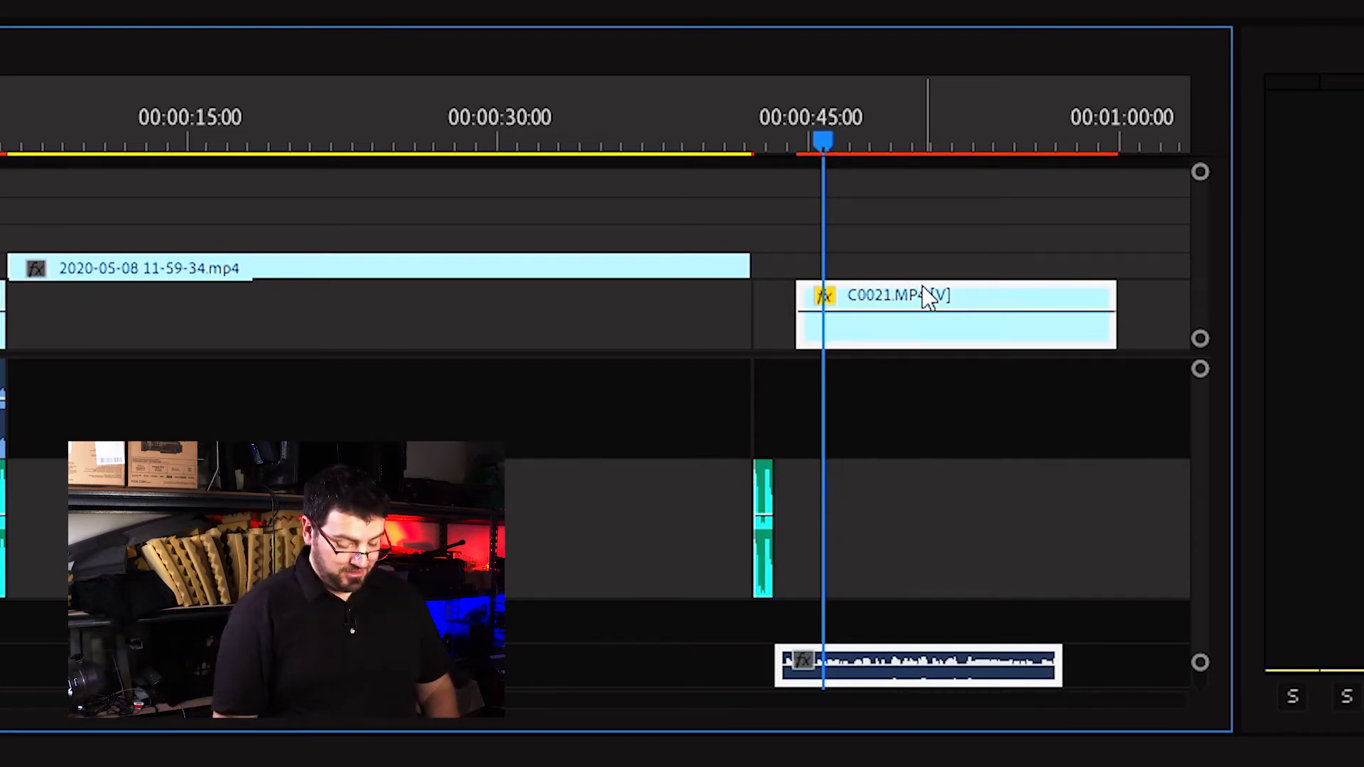
key(alt+Down)
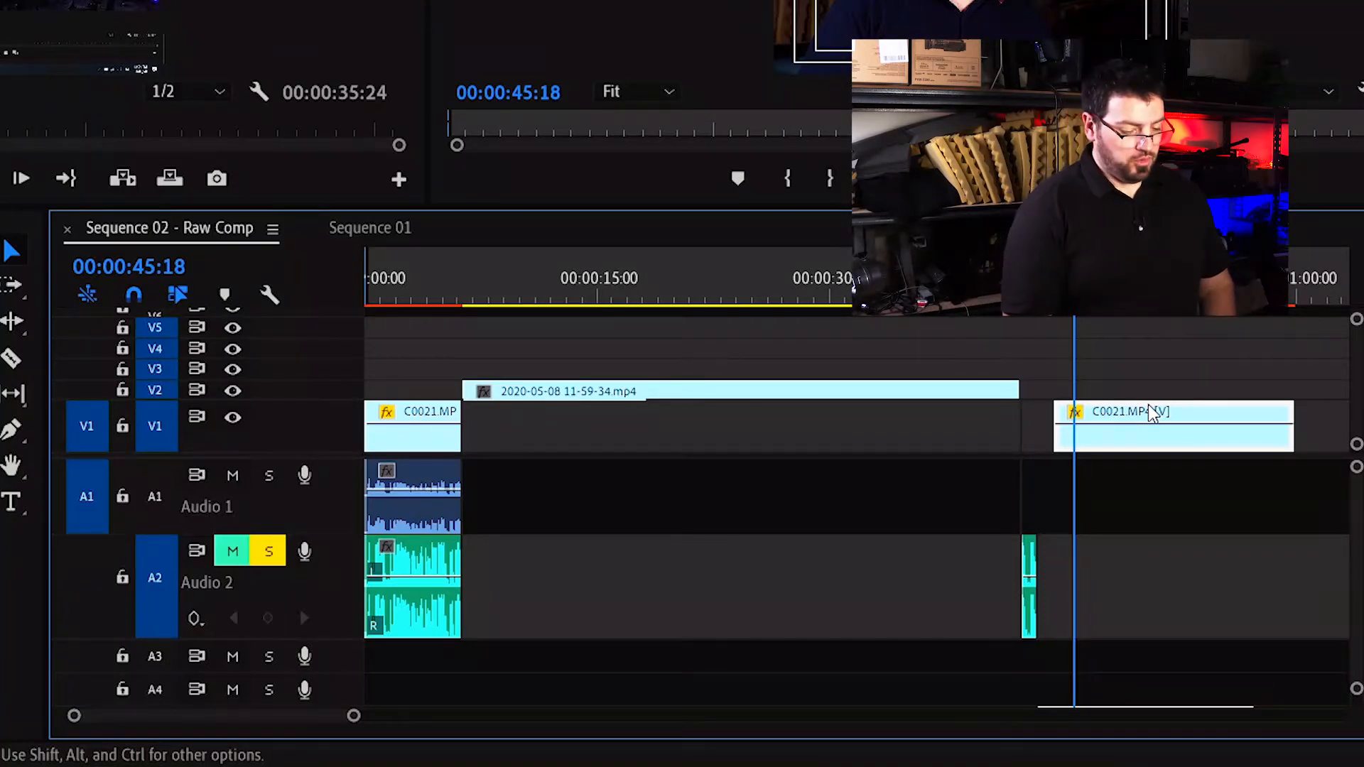
Re-enable Linked Selection and nudge the C0021 audio clip between audio tracks, ending on A3.
click(177, 294)
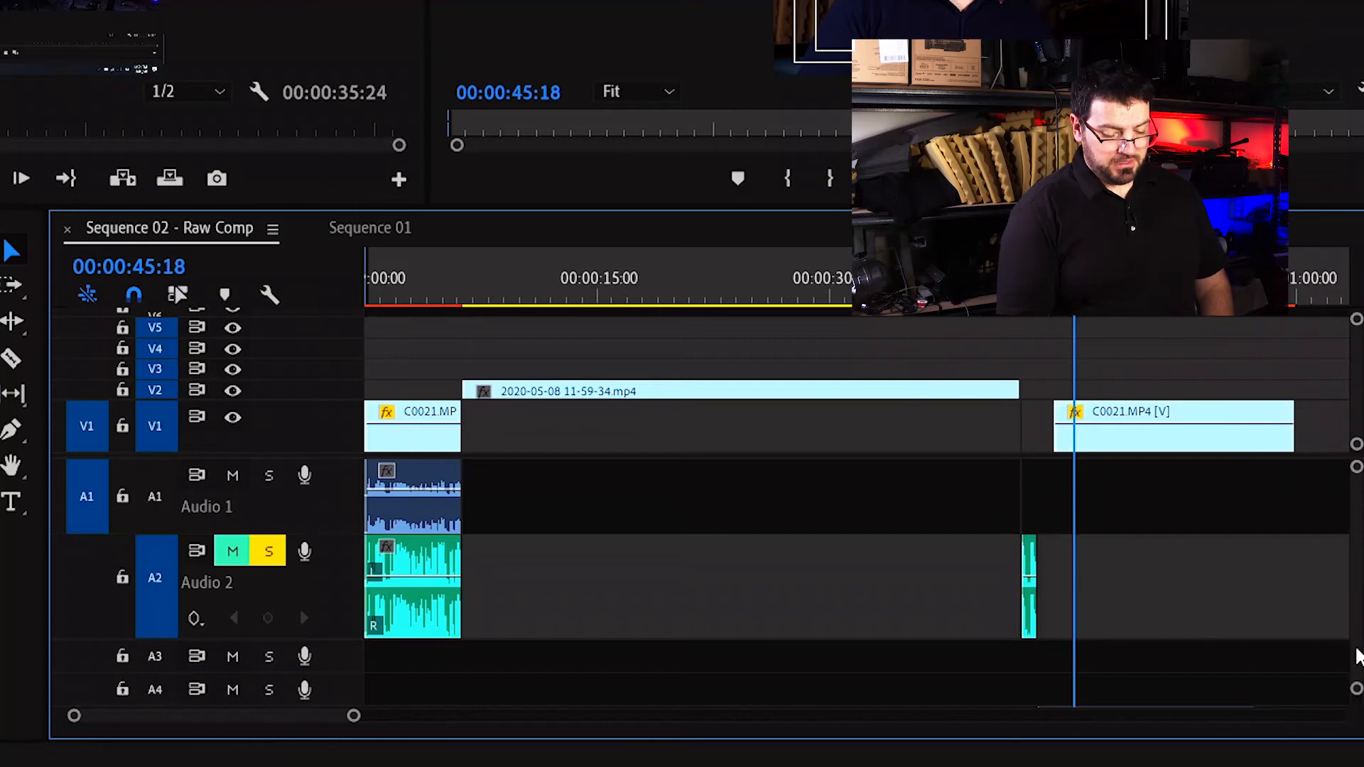
scroll(1355, 652, down, 1)
click(1178, 692)
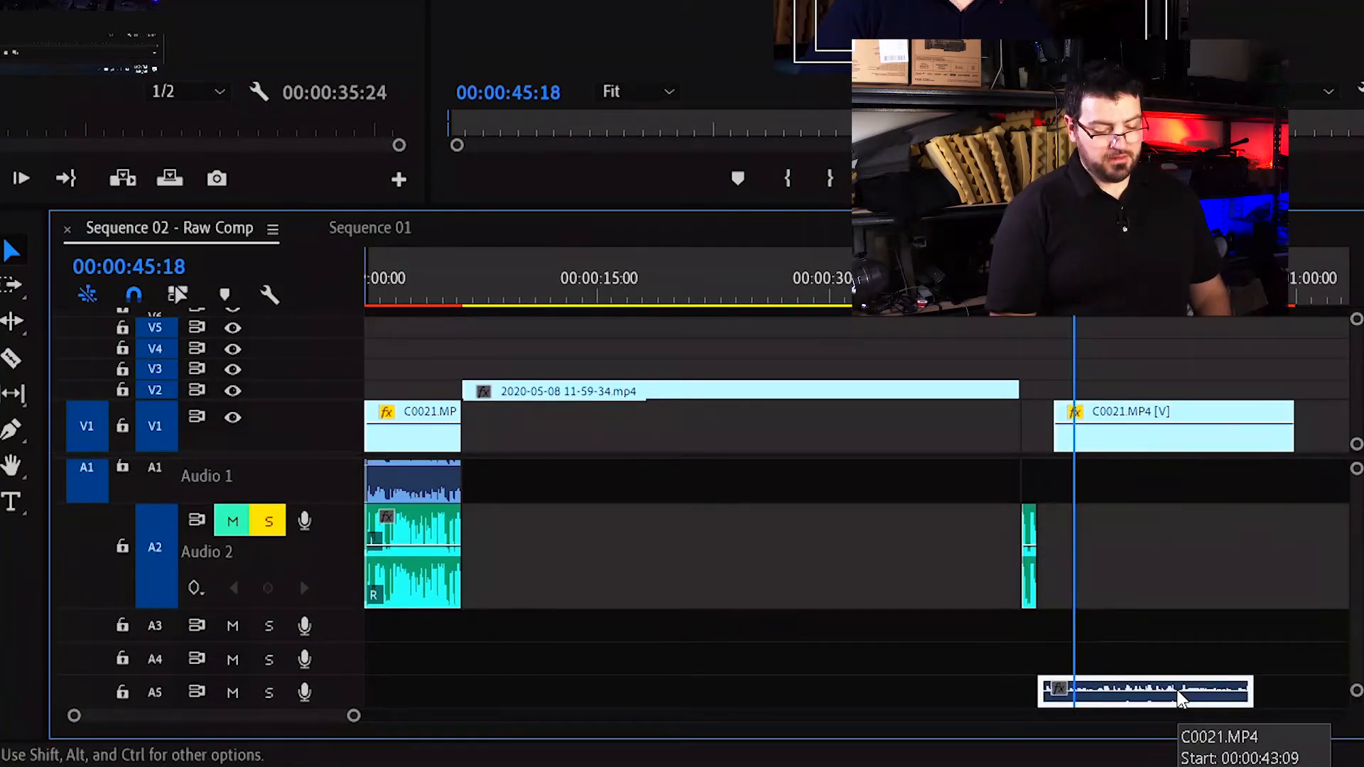
key(alt+Up)
key(alt+Up)
key(alt+Up)
key(alt+Up)
key(alt+Down)
key(alt+Down)
key(alt+Up)
key(alt+Up)
key(alt+Down)
key(alt+Down)
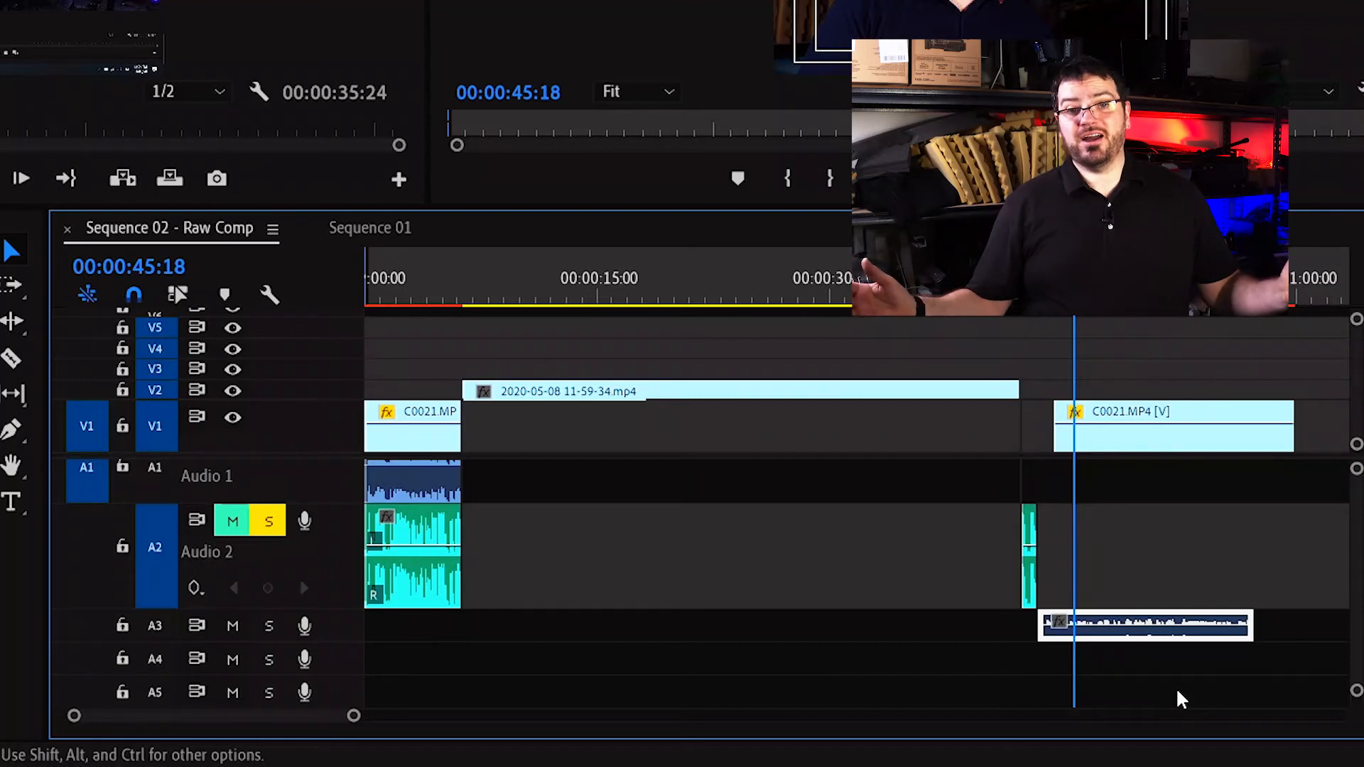